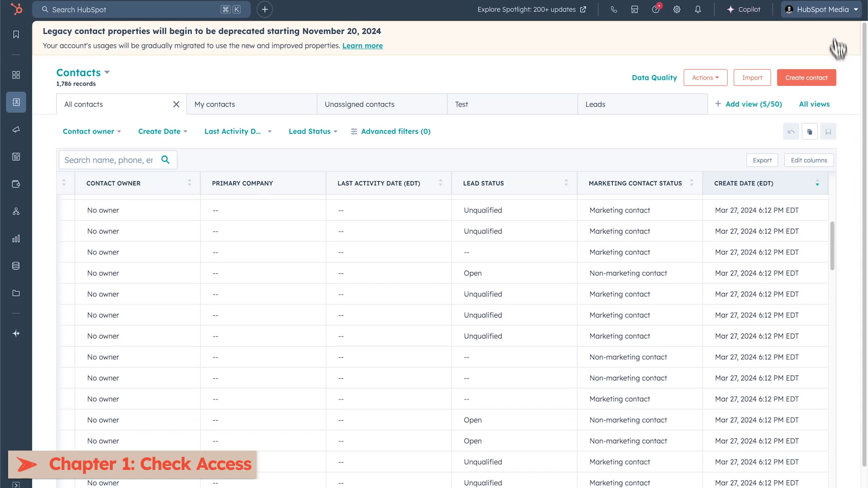
Open the plan comparison from Account & Billing and highlight the Starter plan's 'Includes 1,000 marketing contacts'
left_click(830, 15)
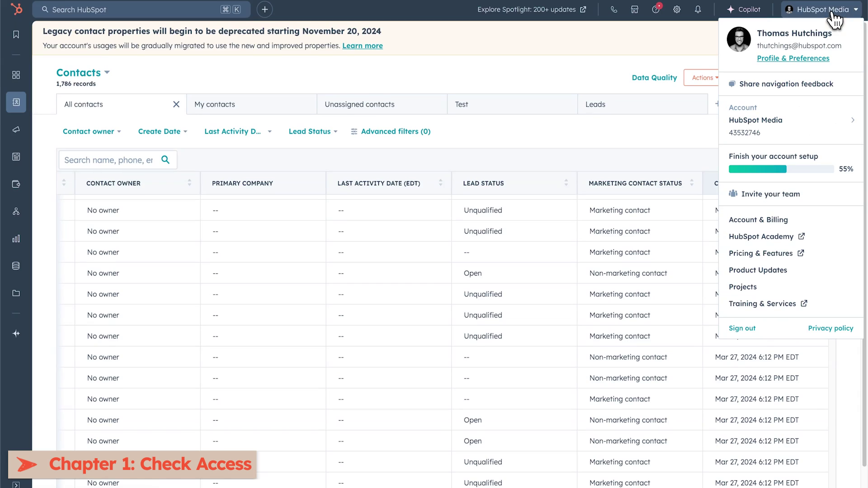
left_click(752, 220)
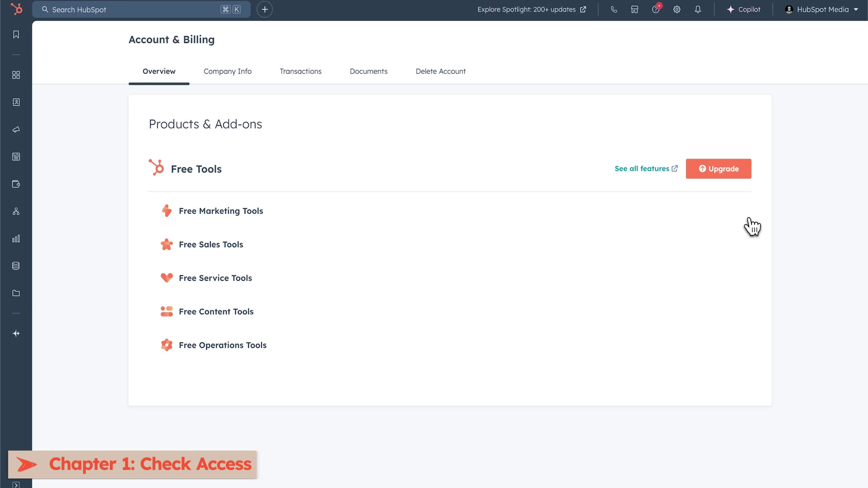
left_click(631, 172)
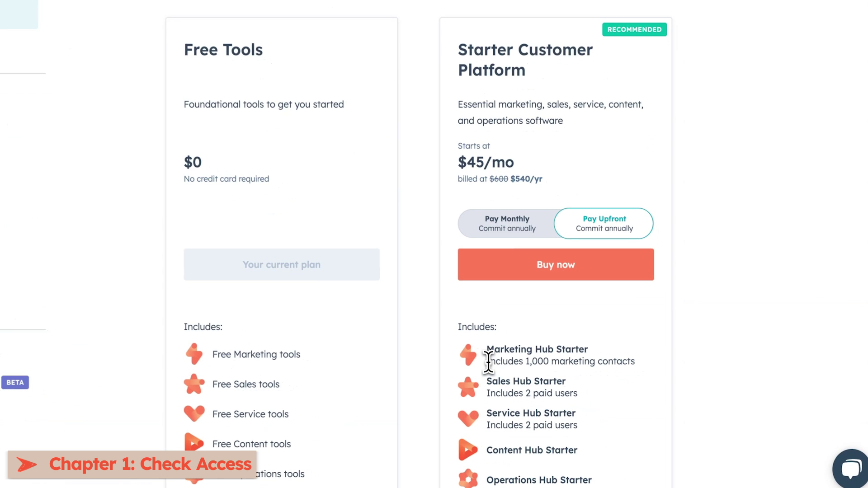
left_click_drag(488, 361, 625, 360)
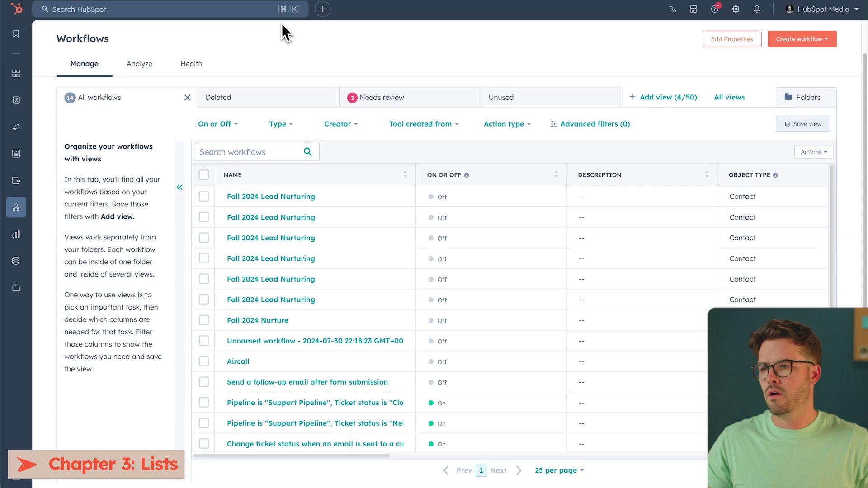
Create a contact-based active list named 'Email Bounces and Unsubscribes' and continue to its filters
mouse_move(17, 100)
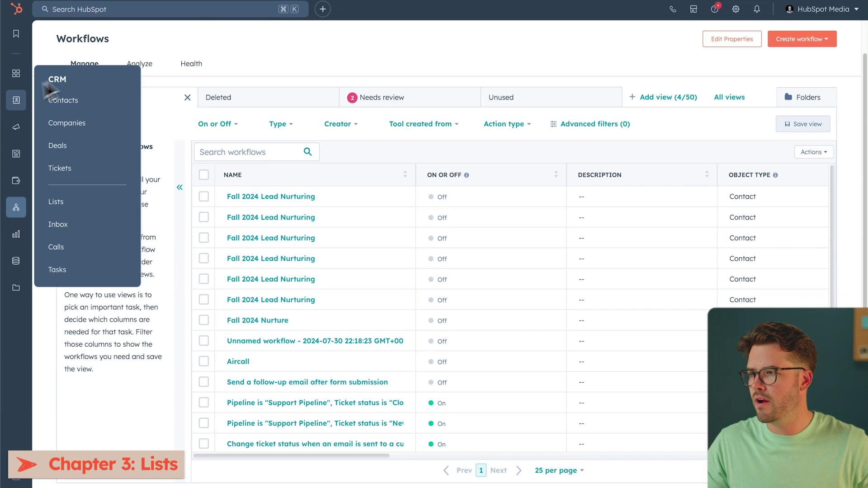
left_click(73, 204)
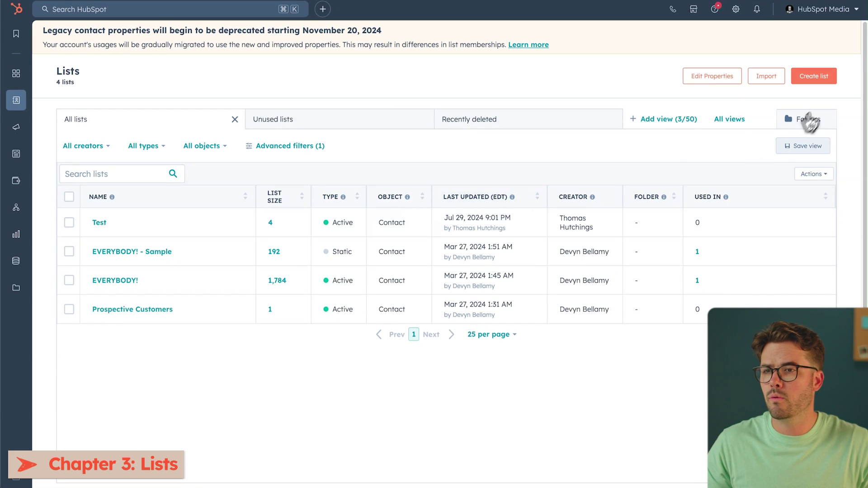
left_click(816, 78)
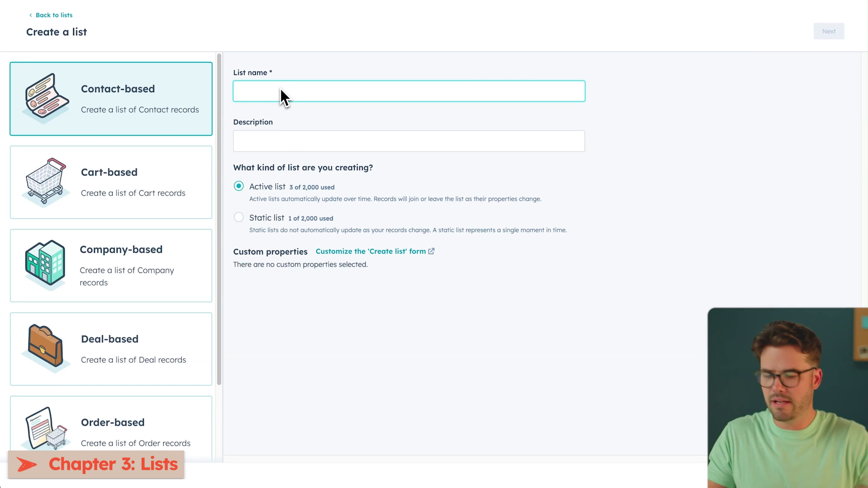
type("Email")
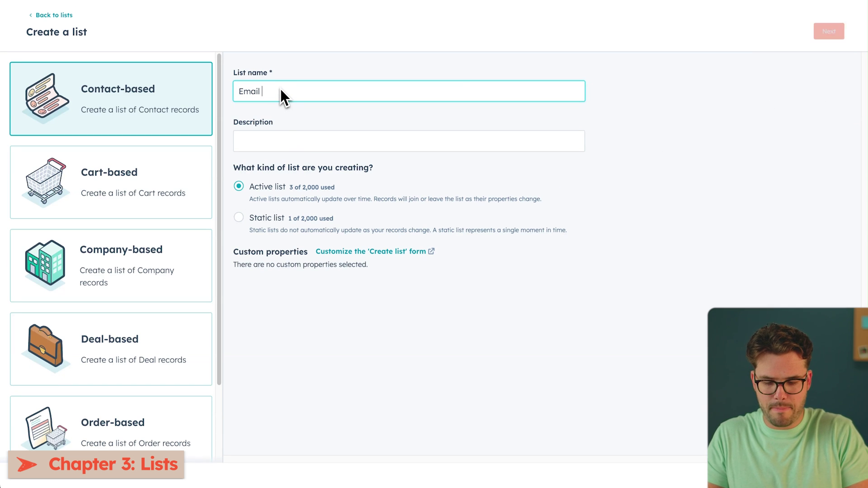
type(" Bounces and U")
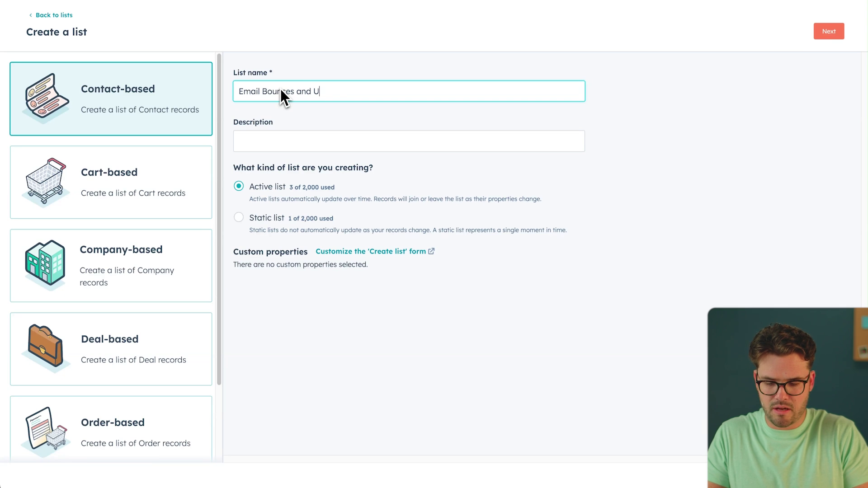
type("nsubscribes")
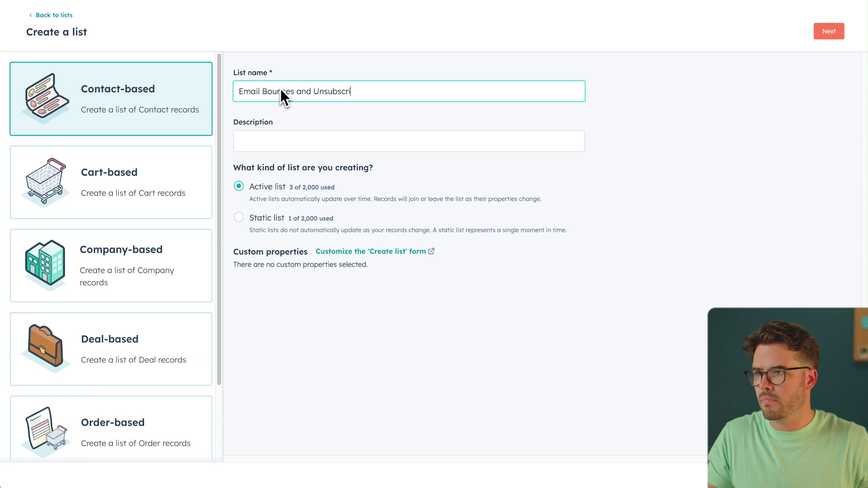
left_click(605, 124)
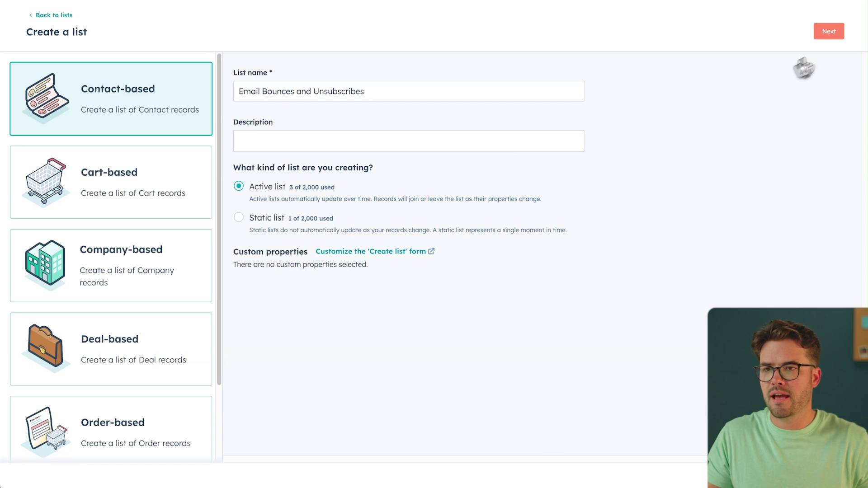
left_click(834, 32)
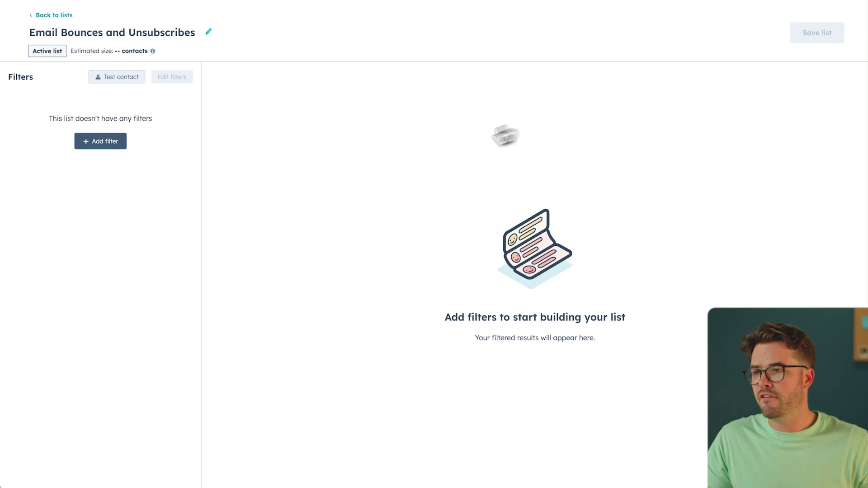
Filter the list to contacts whose Email hard bounce reason is known
left_click(111, 143)
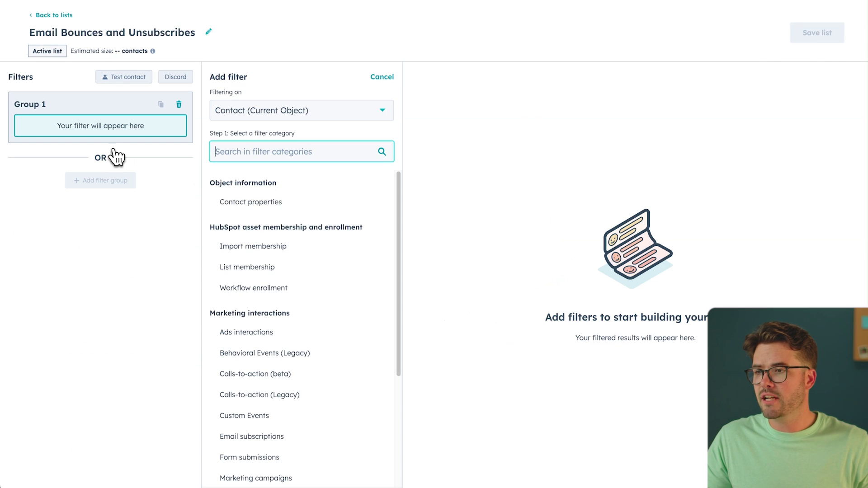
left_click(257, 201)
type("Email har")
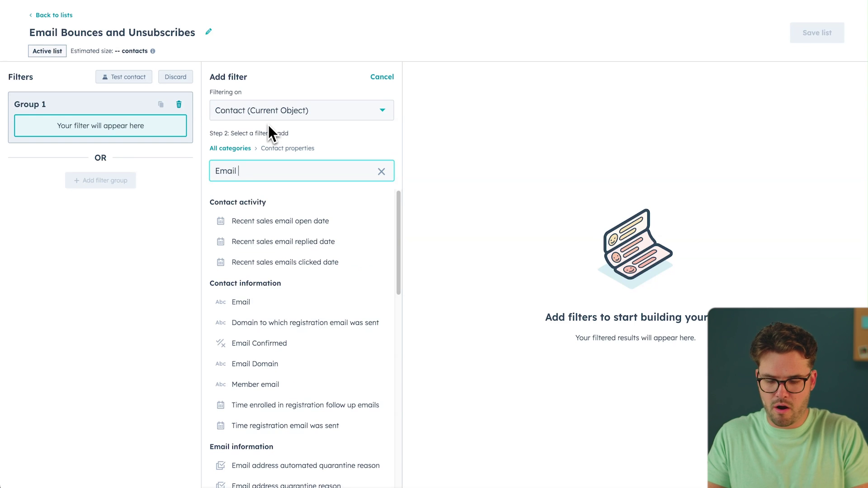
left_click(275, 221)
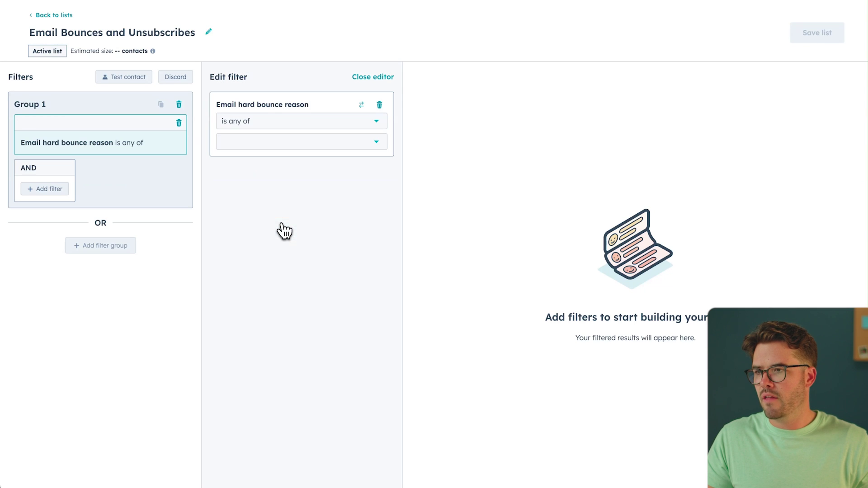
left_click(293, 121)
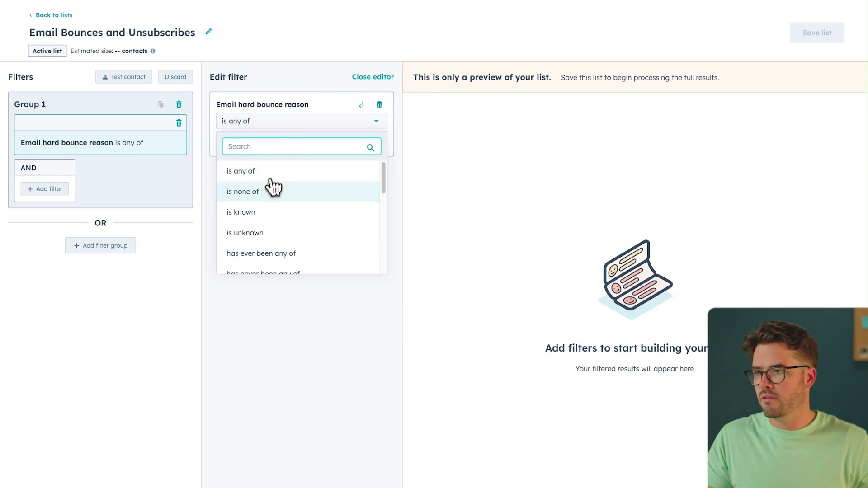
left_click(264, 207)
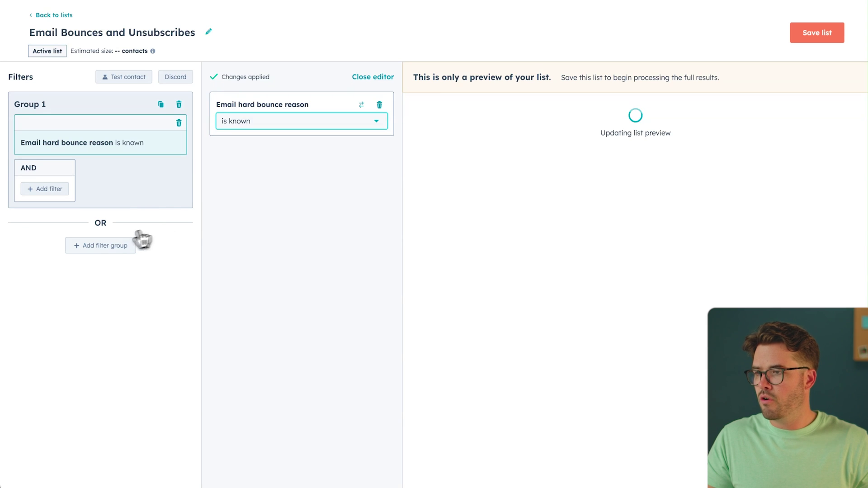
Add an OR group for Unsubscribed from all email equal to True, and save the list
left_click(101, 245)
left_click(244, 202)
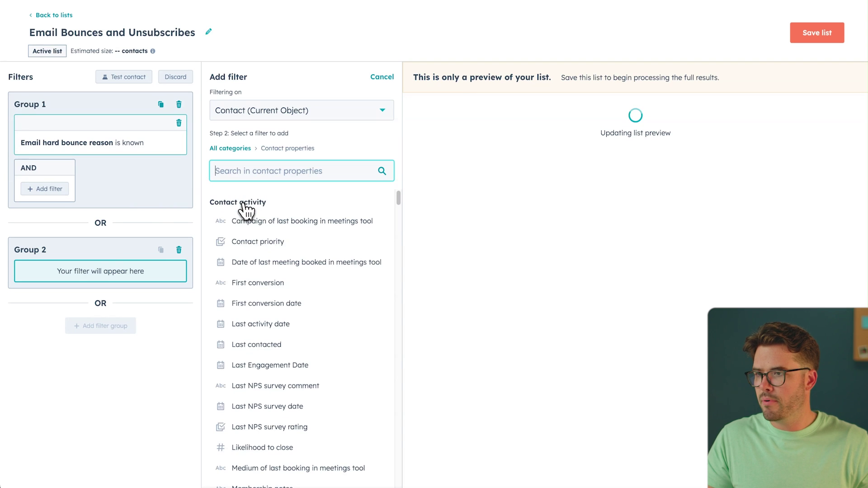
type("un")
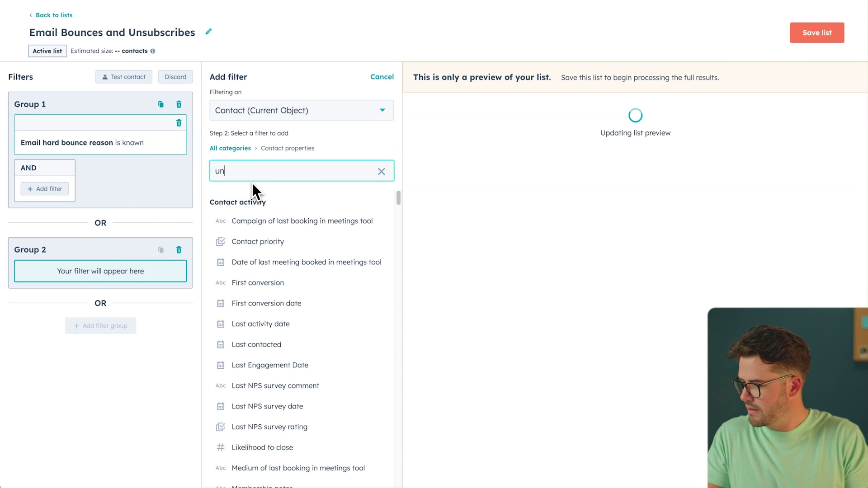
type("subs")
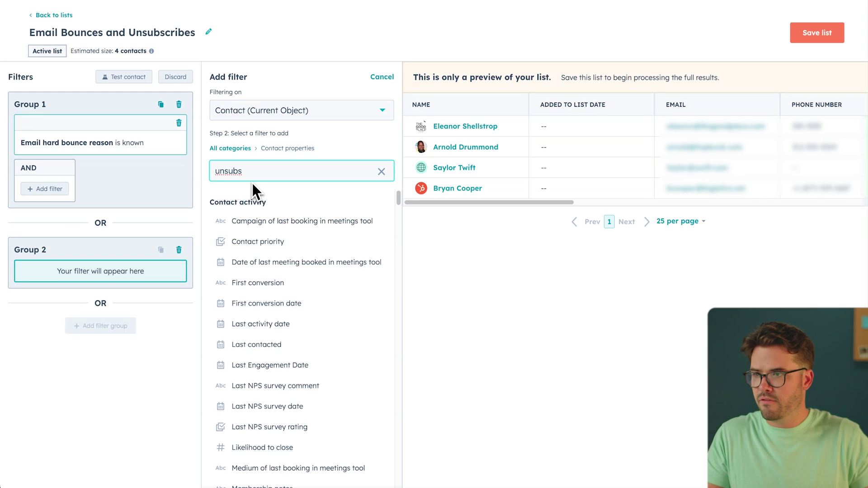
type("c")
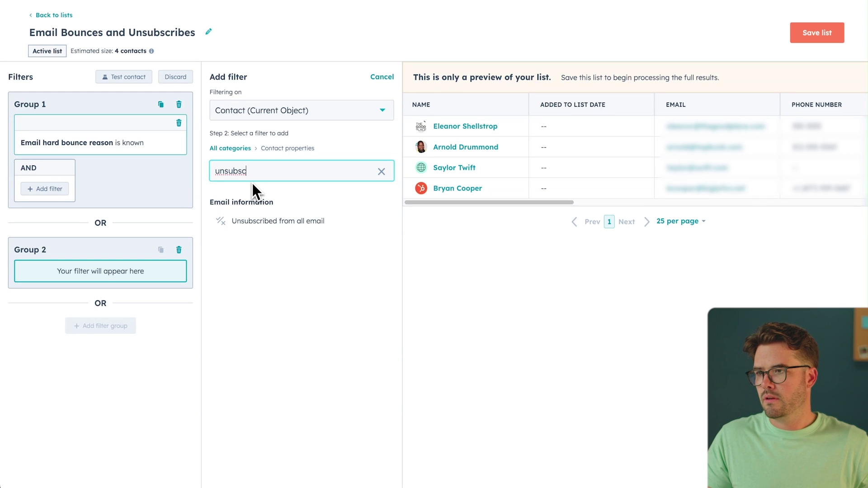
left_click(267, 220)
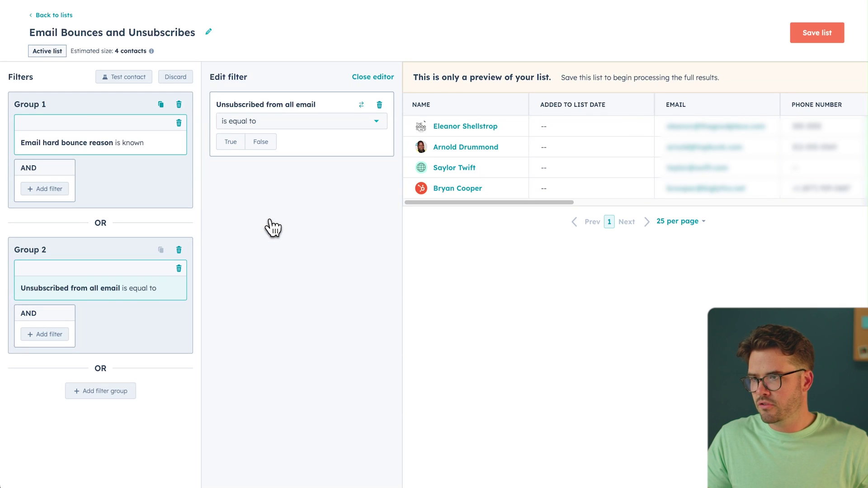
left_click(231, 146)
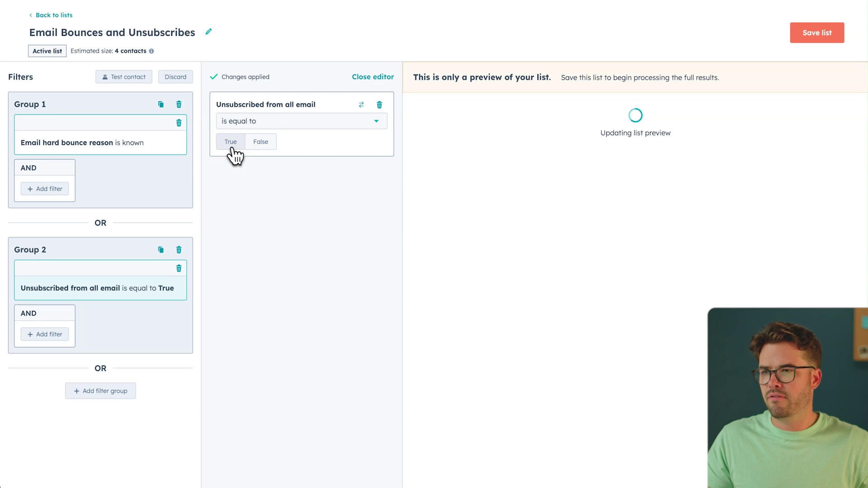
left_click(818, 33)
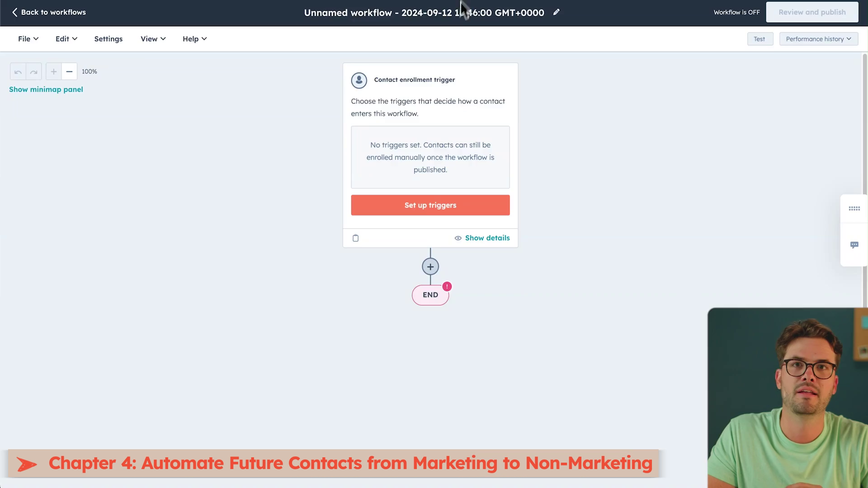
Rename the workflow 'Automating Non-Marketing Future Contacts' and choose enrollment when filter criteria are met
left_click(457, 15)
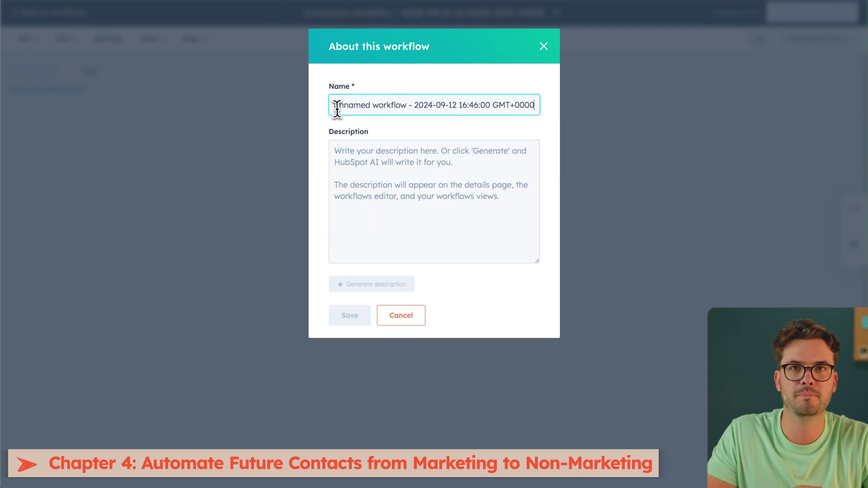
left_click_drag(338, 109, 549, 120)
type("Automating Non-Marketing Ft")
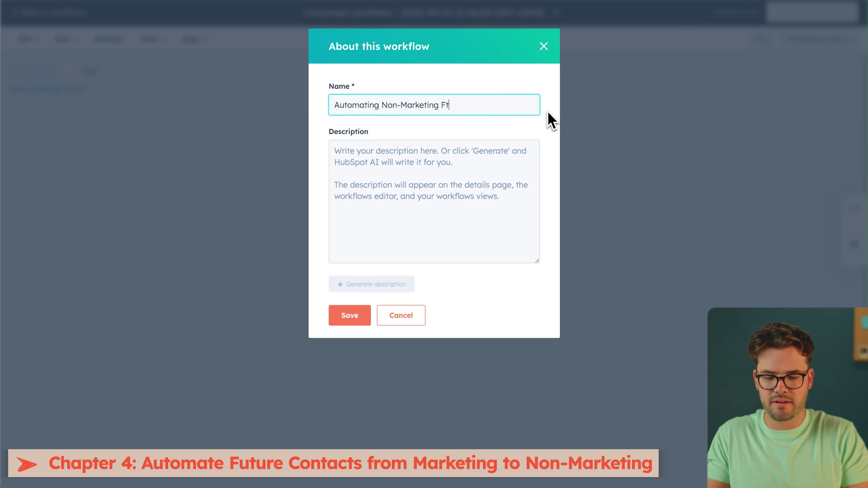
key("BackSpace")
type("uture Conta")
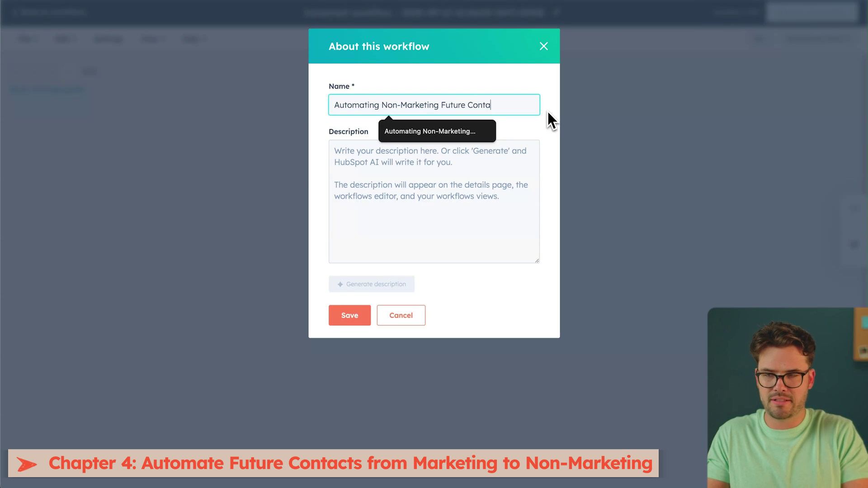
type("cts")
left_click(359, 315)
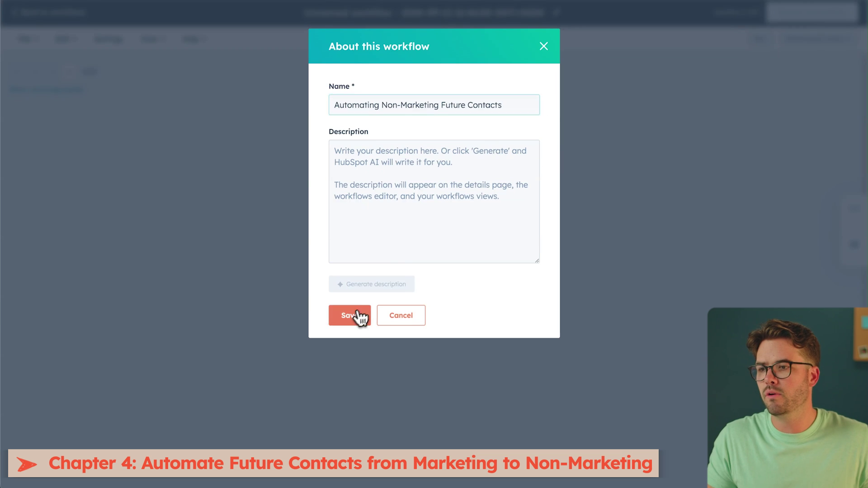
left_click(455, 211)
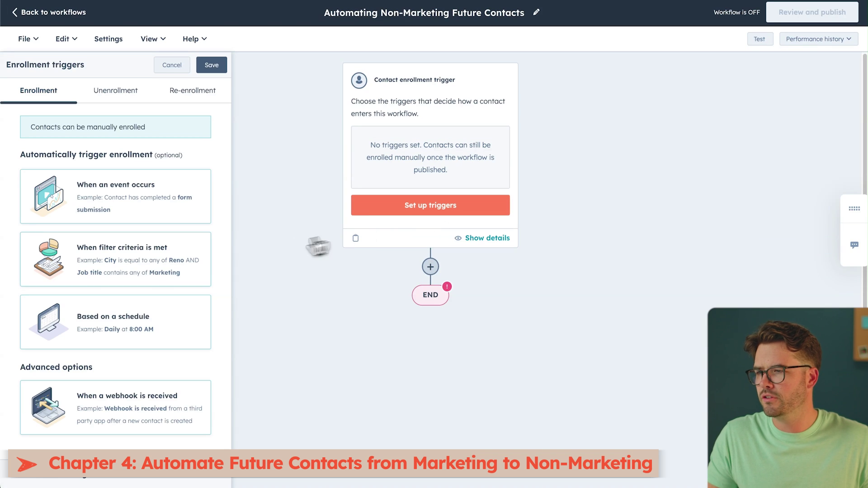
left_click(135, 259)
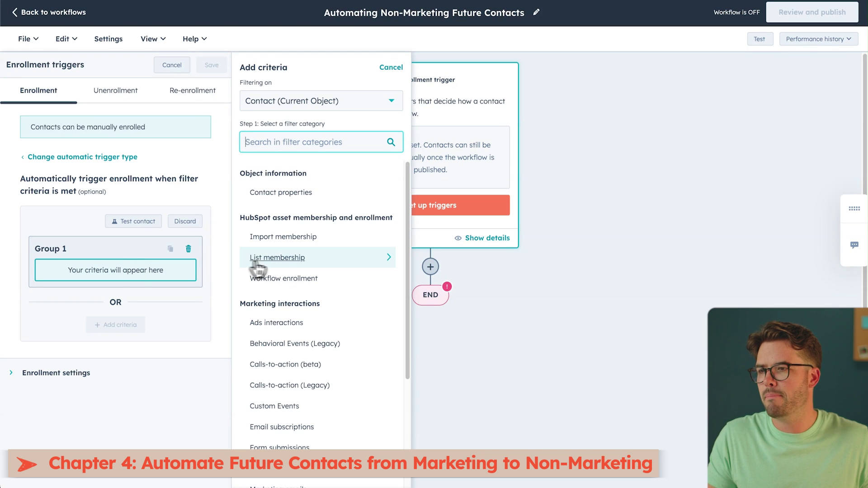
Set the enrollment trigger to 'is member of list' Email Bounces and Unsubscribes and save it
left_click(260, 259)
left_click(307, 200)
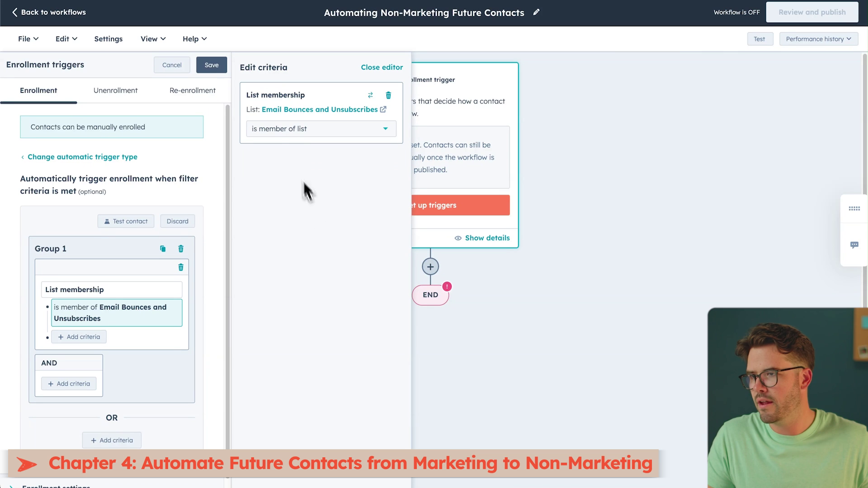
left_click(254, 130)
left_click(268, 151)
left_click(222, 71)
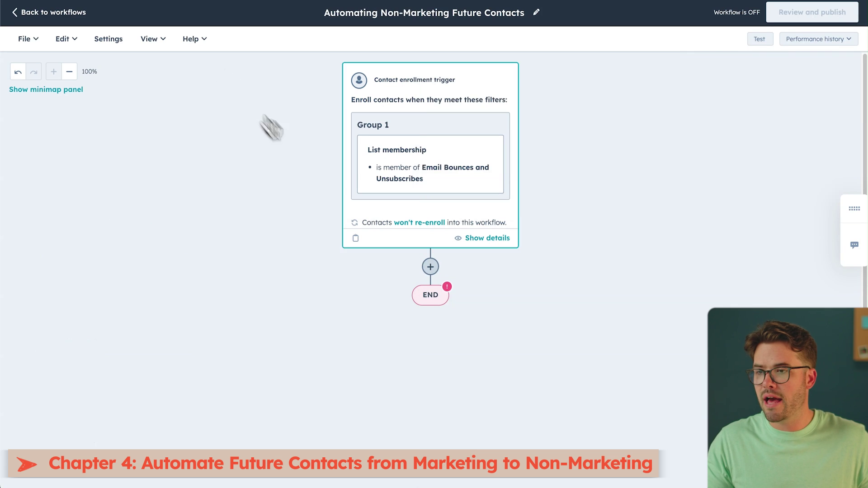
left_click(430, 266)
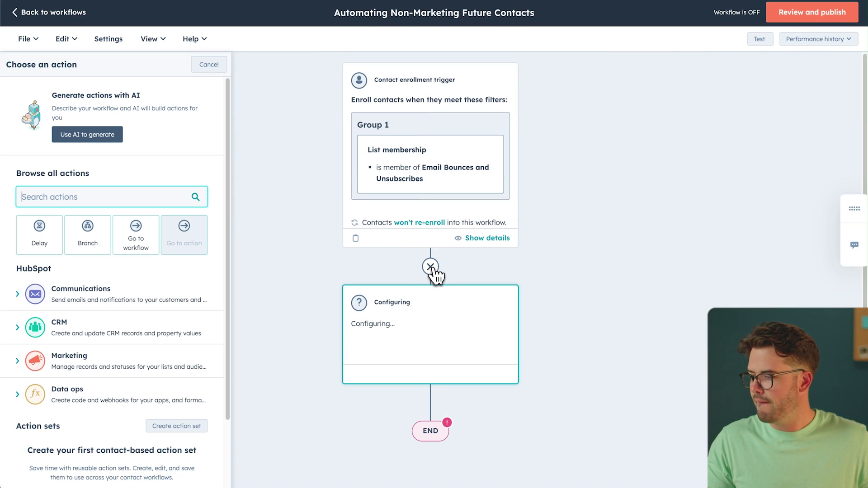
Add a Set marketing contact status action choosing 'Set as non-marketing contact', then go to Review and publish
left_click(95, 357)
scroll(98, 389, "down", 3)
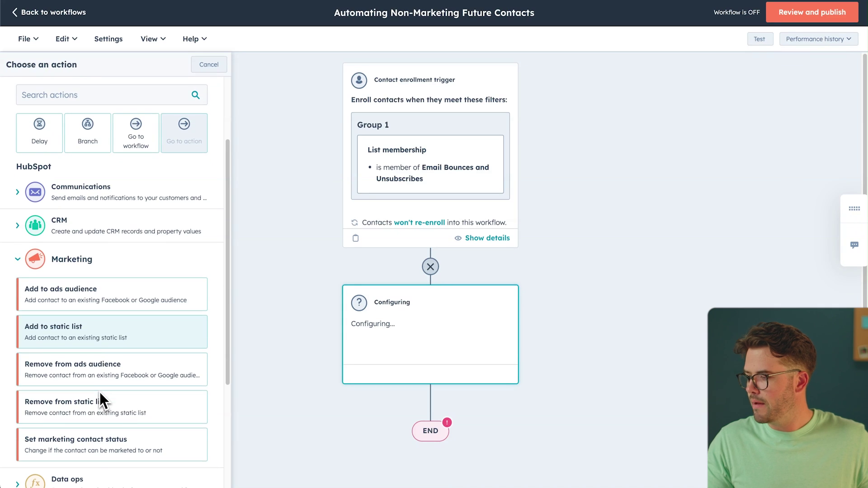
left_click(96, 438)
left_click(75, 222)
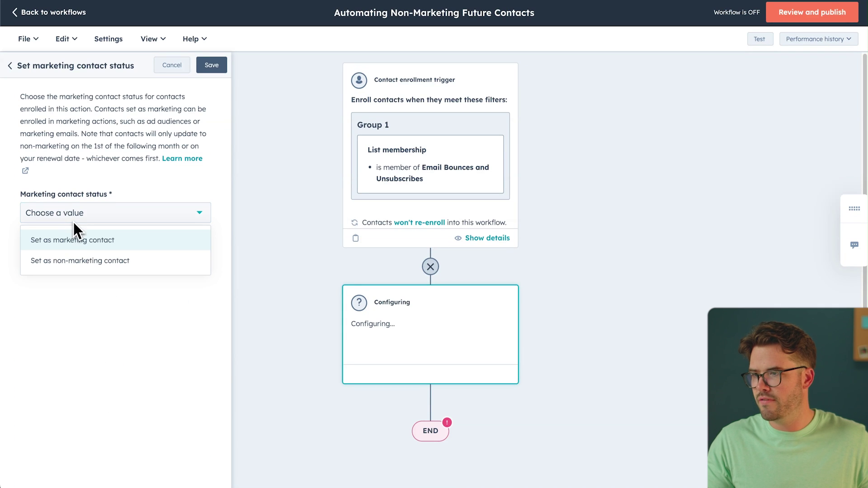
left_click(78, 260)
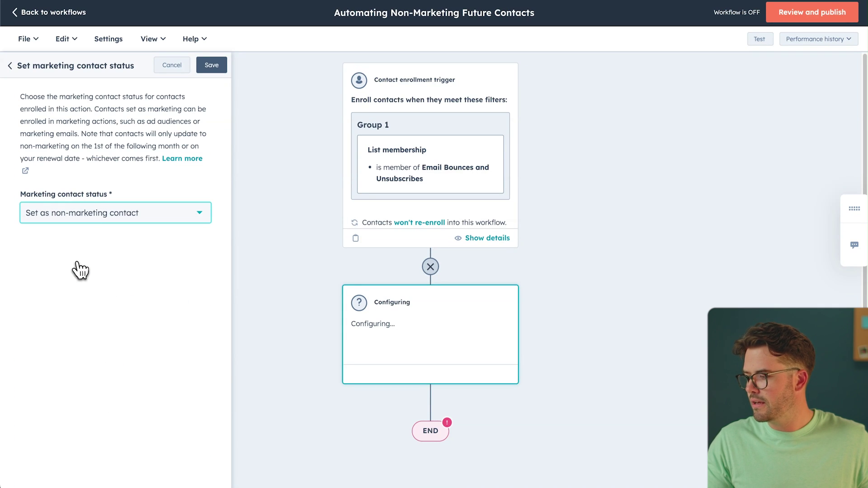
left_click(210, 66)
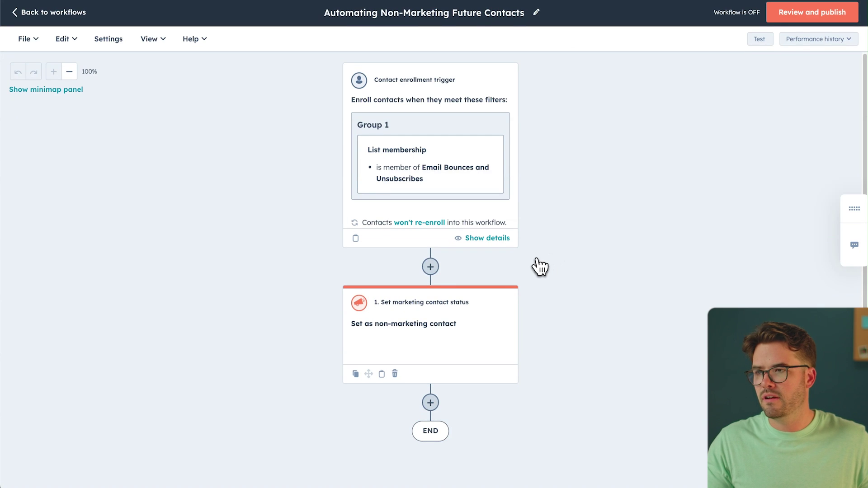
left_click(813, 17)
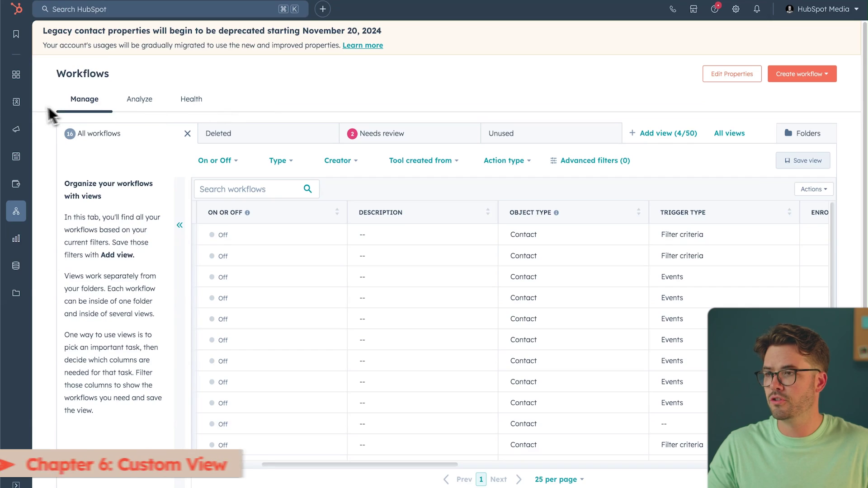
Create a new contacts view named 'Leads' on the CRM Contacts page
mouse_move(19, 105)
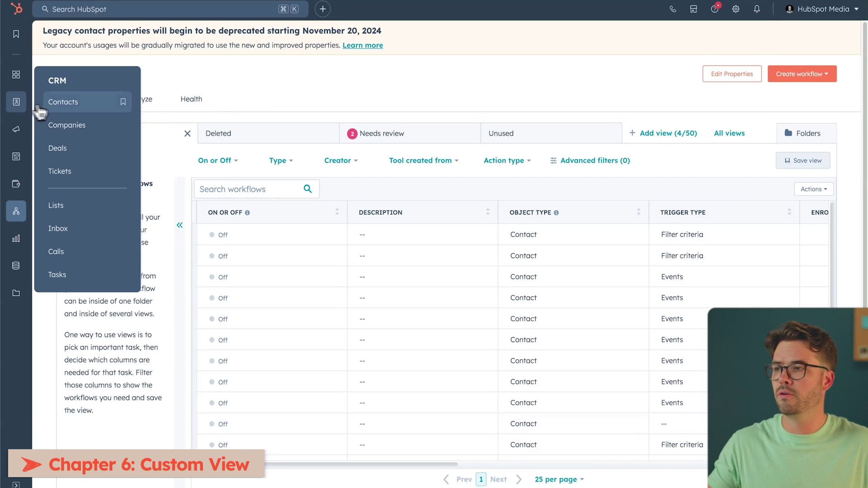
left_click(71, 107)
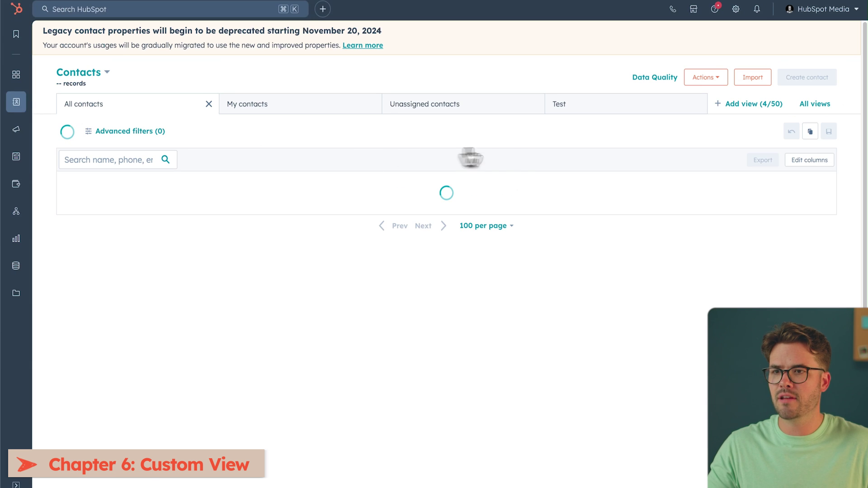
left_click(754, 105)
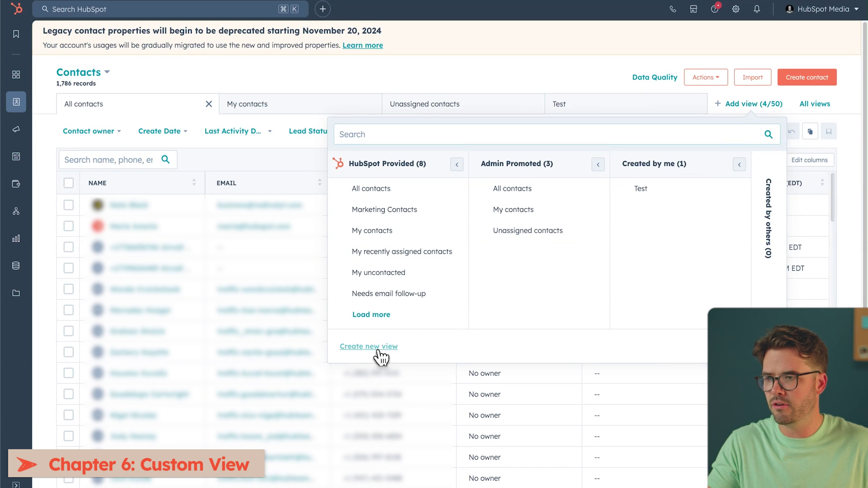
left_click(376, 348)
left_click_drag(420, 135, 287, 123)
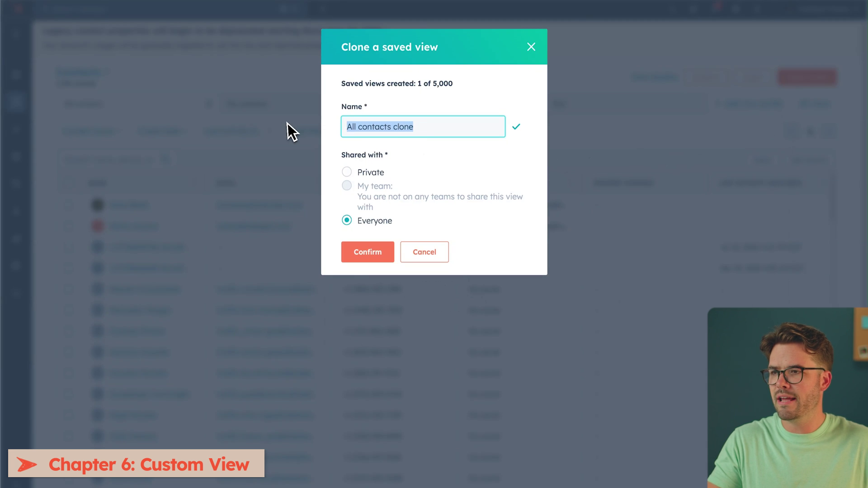
type("Leads")
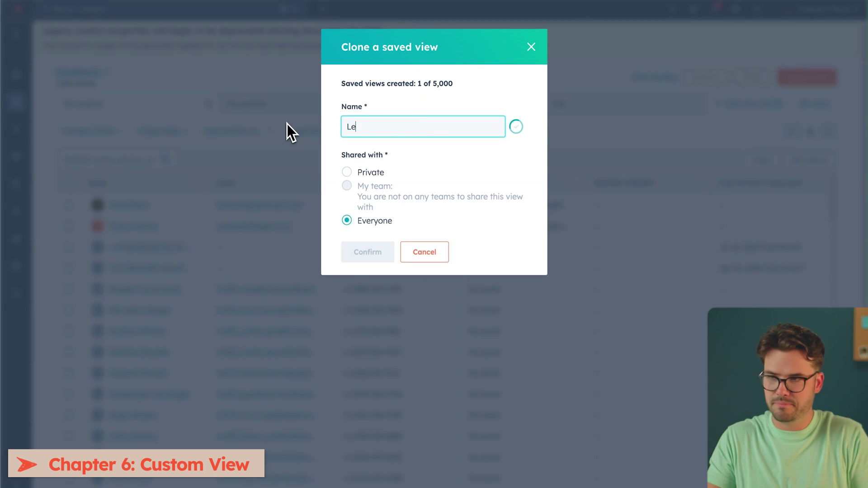
left_click(367, 252)
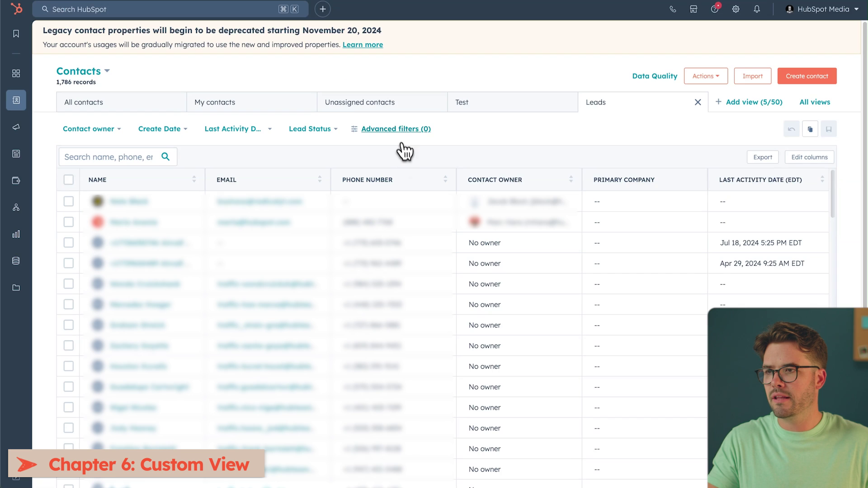
Add an advanced Lead status filter including New, Open and In Progress
left_click(402, 131)
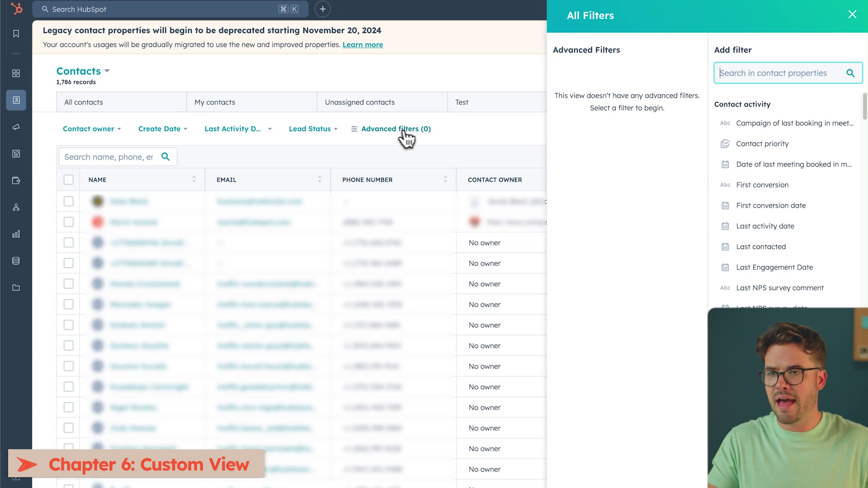
type("lead")
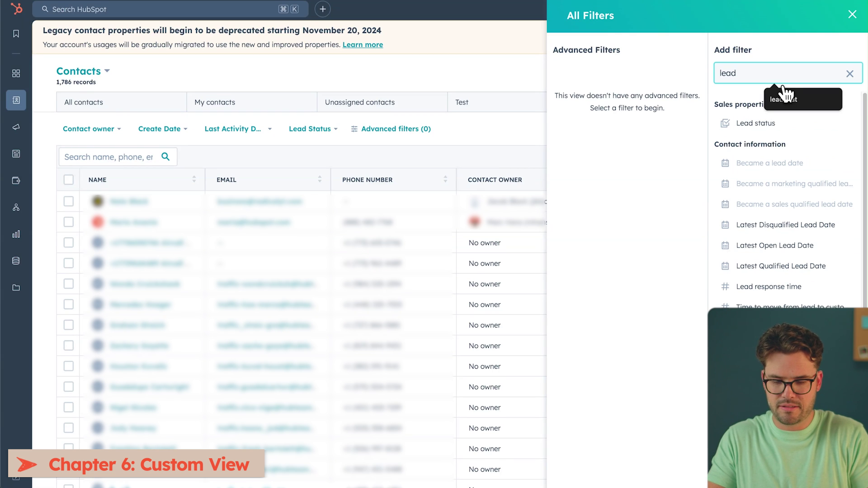
left_click(768, 123)
left_click(767, 115)
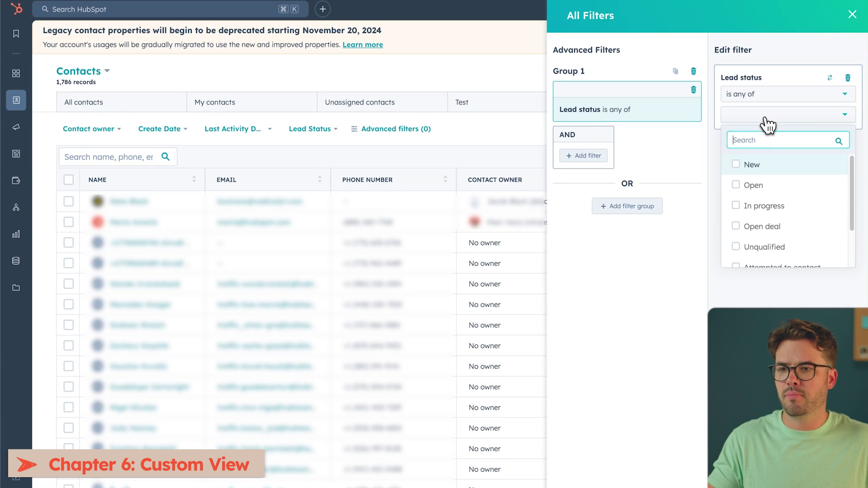
left_click(736, 164)
left_click(736, 185)
left_click(737, 220)
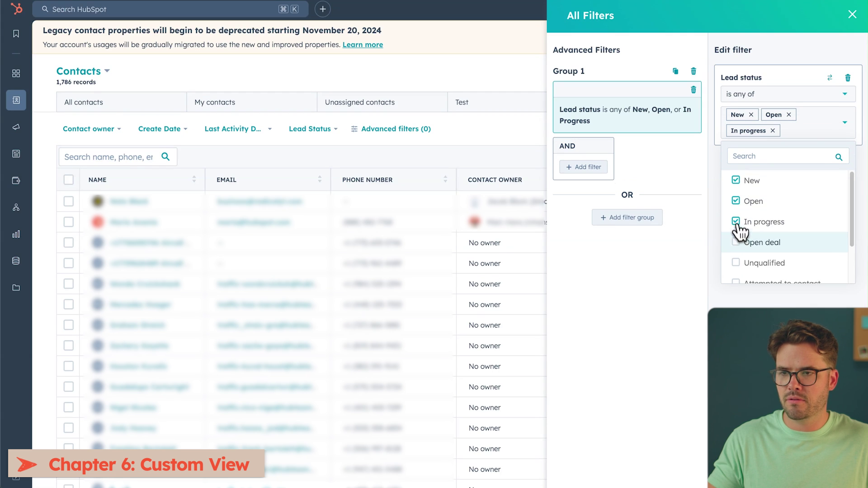
Also include Open Deal, Unqualified, Attempted to Contact, Connected and Bad Timing statuses
left_click(737, 242)
left_click(739, 261)
scroll(741, 264, "down", 2)
left_click(741, 264)
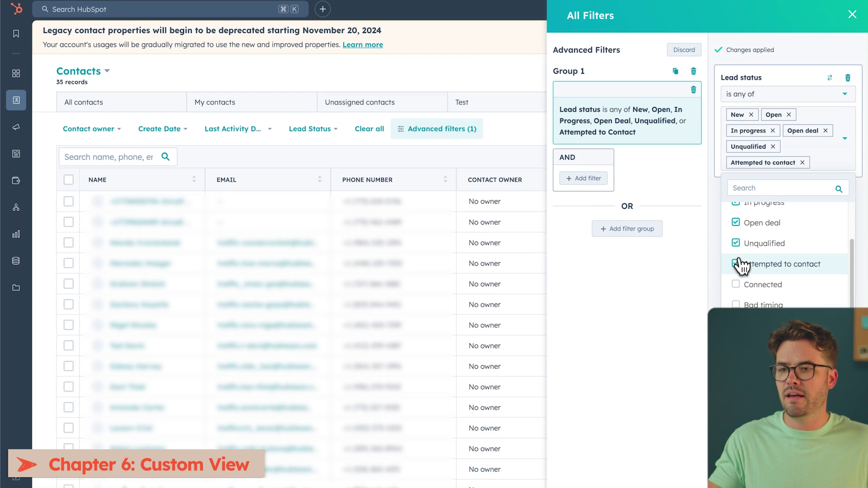
left_click(739, 284)
left_click(746, 321)
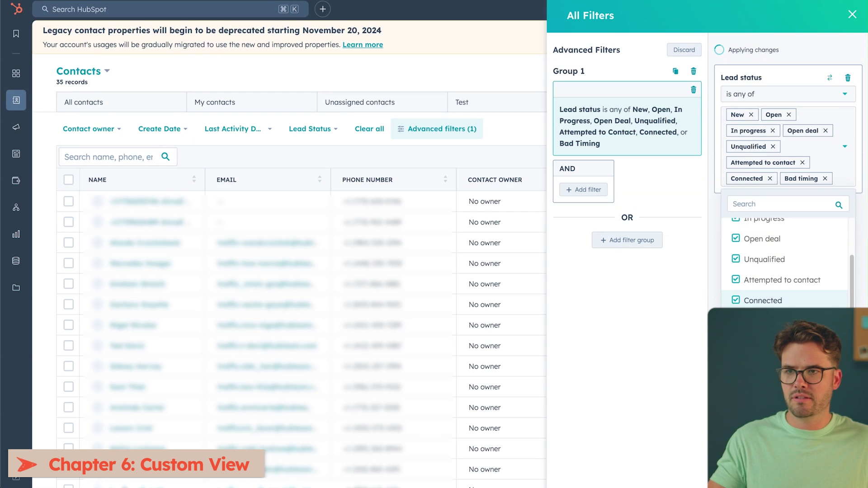
key("Escape")
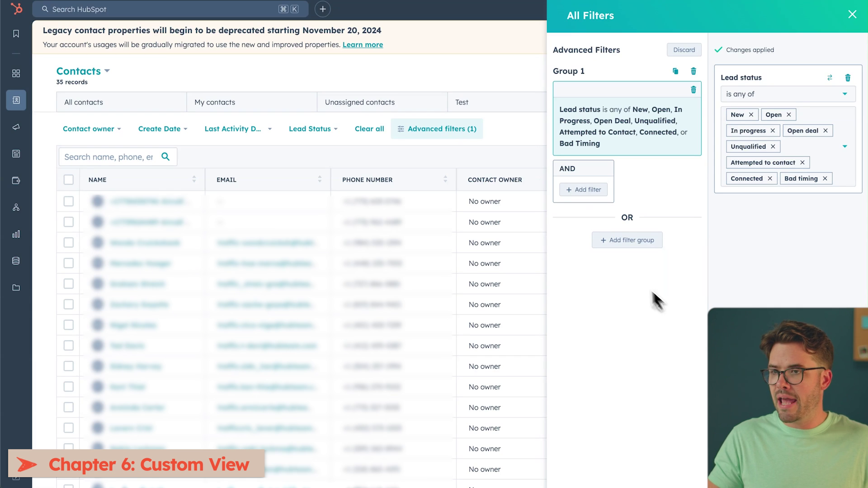
left_click(586, 190)
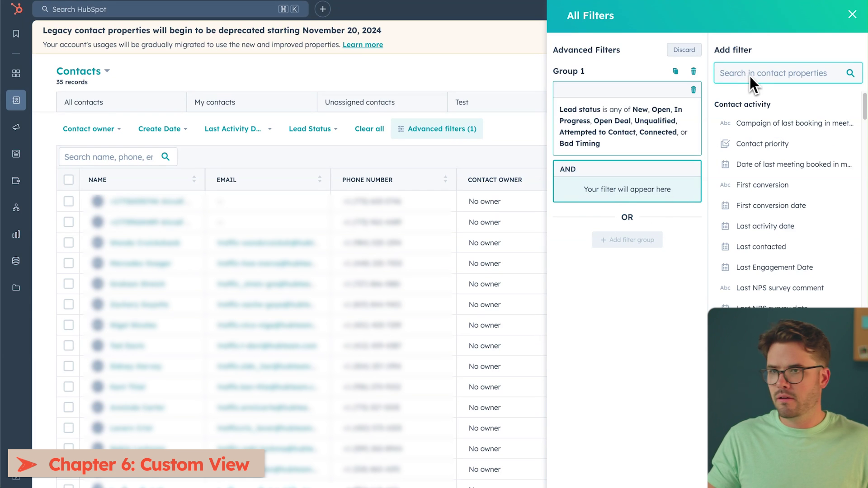
Add a Marketing contact status filter set to 'Marketing contact', leaving 22 records
type("marketing")
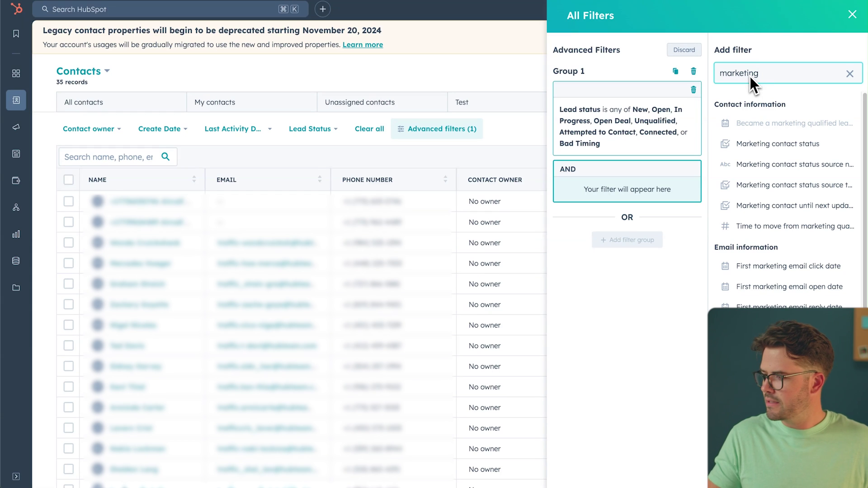
left_click(739, 146)
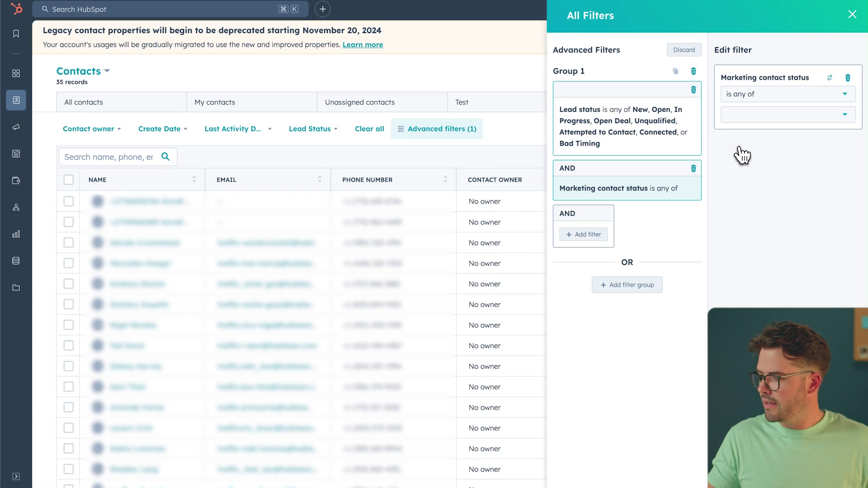
left_click(758, 125)
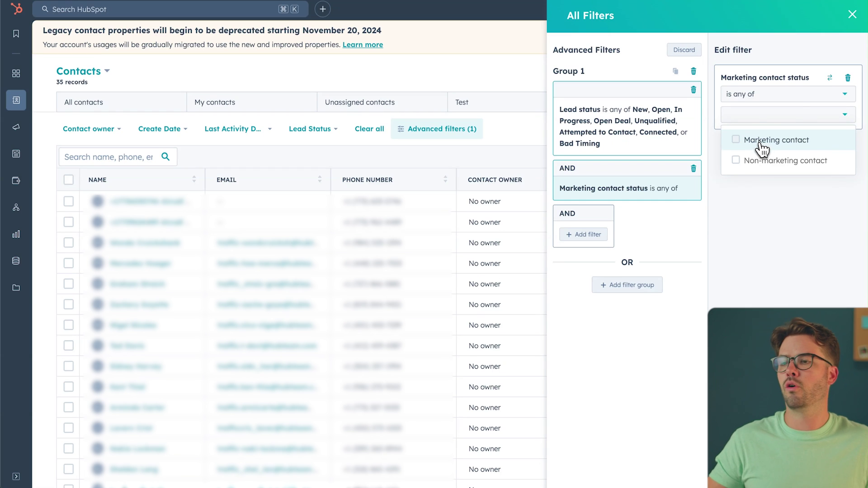
left_click(761, 142)
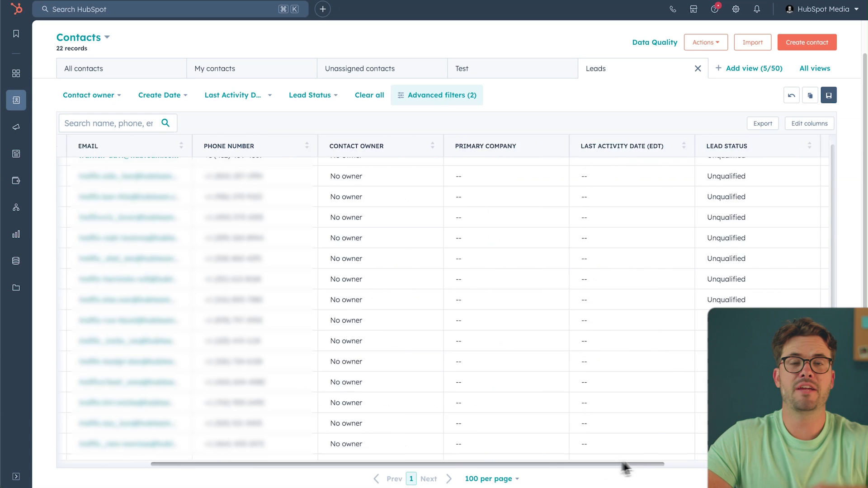
scroll(624, 466, "right", 5)
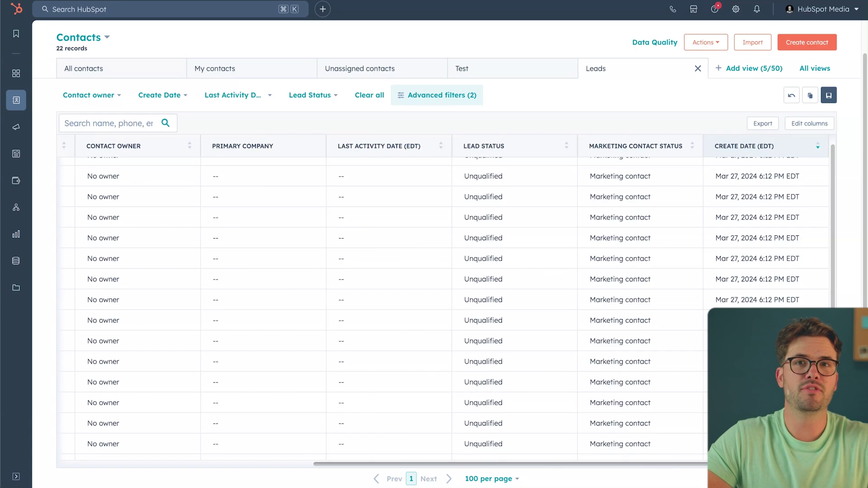
scroll(647, 312, "down", 2)
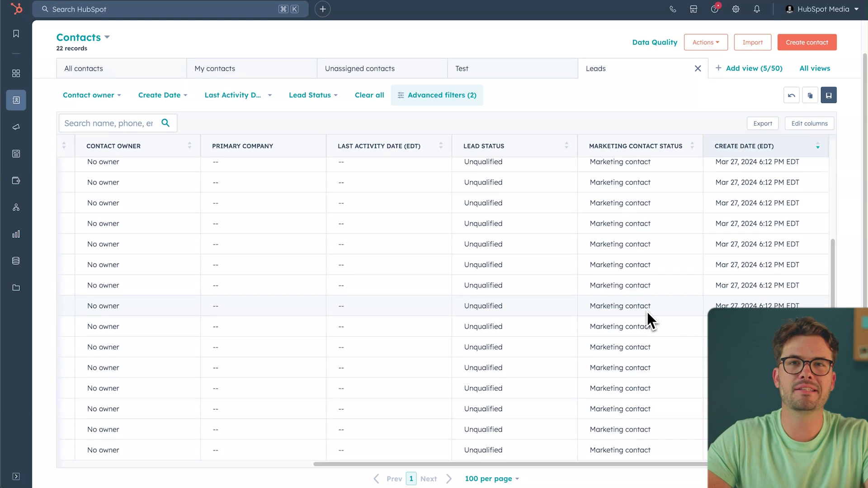